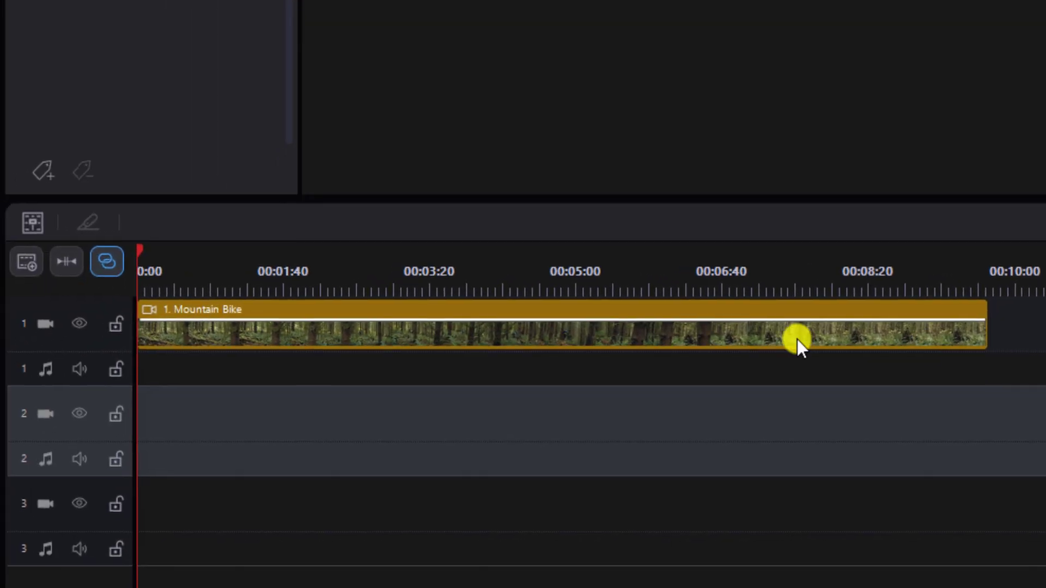
Set the Mountain Bike clip's uniform speed to 1.38x, shortening it to 00:00:07:02.
{"action": "left_click", "coordinate": [697, 303]}
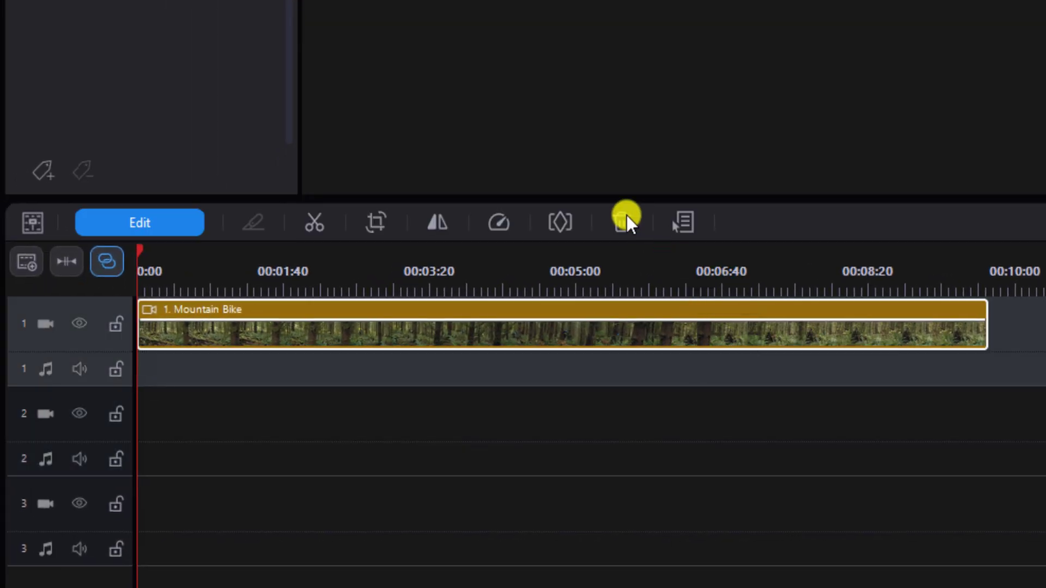
{"action": "left_click", "coordinate": [489, 220]}
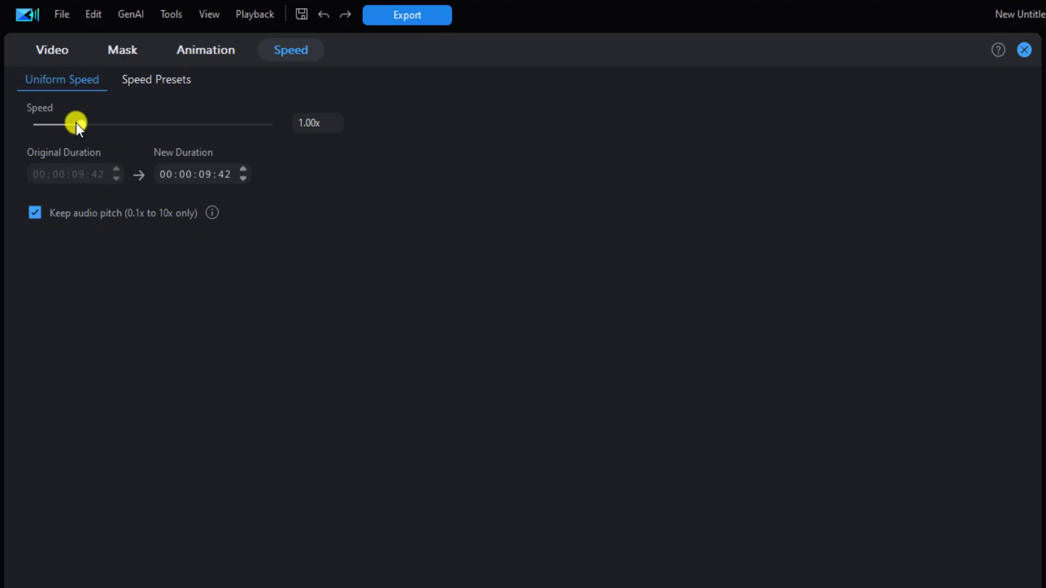
{"action": "left_click_drag", "start_coordinate": [76, 123], "coordinate": [127, 131]}
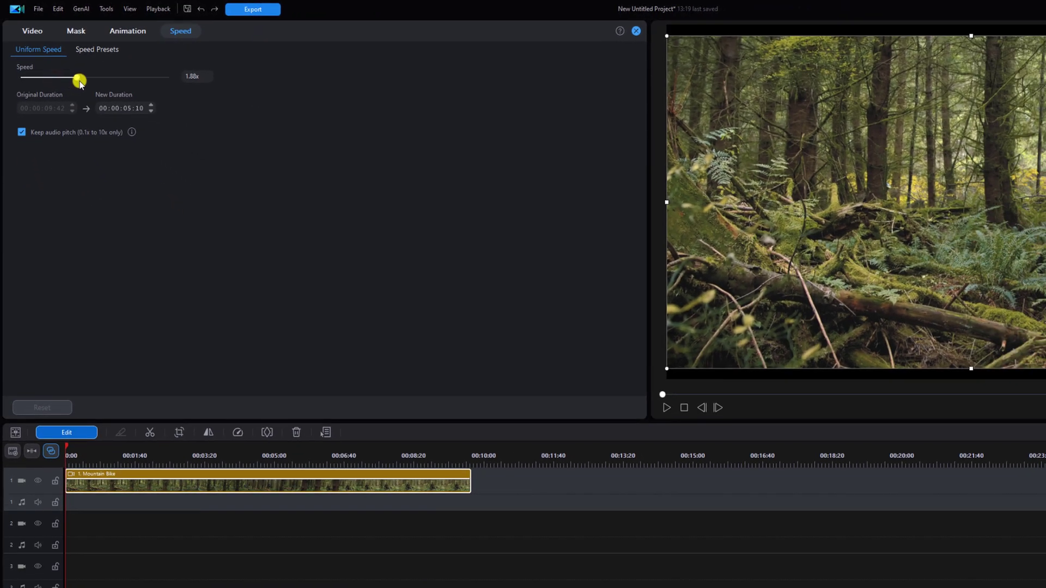
{"action": "left_click_drag", "start_coordinate": [80, 81], "coordinate": [110, 82]}
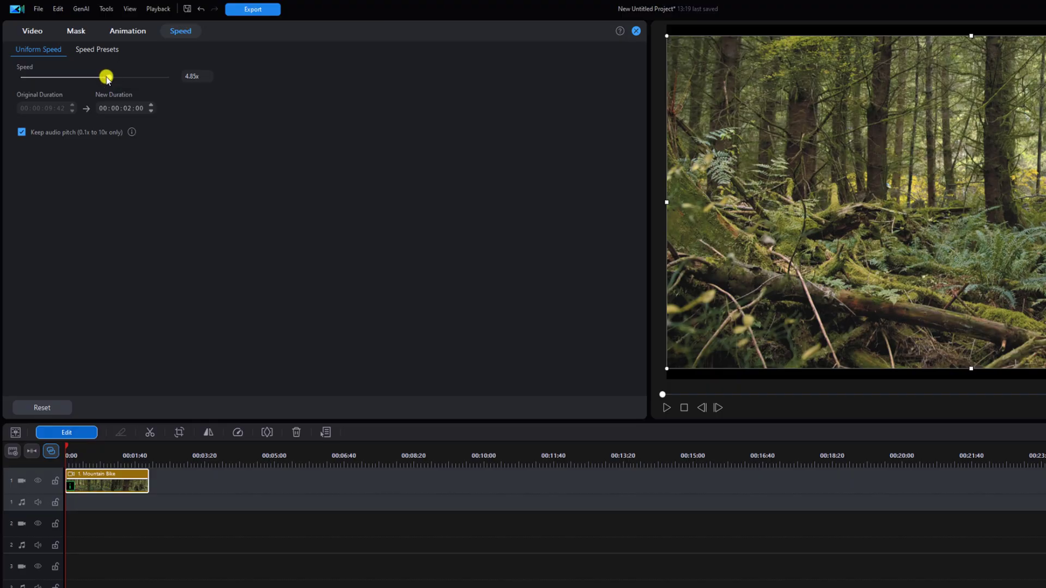
{"action": "left_click_drag", "start_coordinate": [107, 79], "coordinate": [31, 81]}
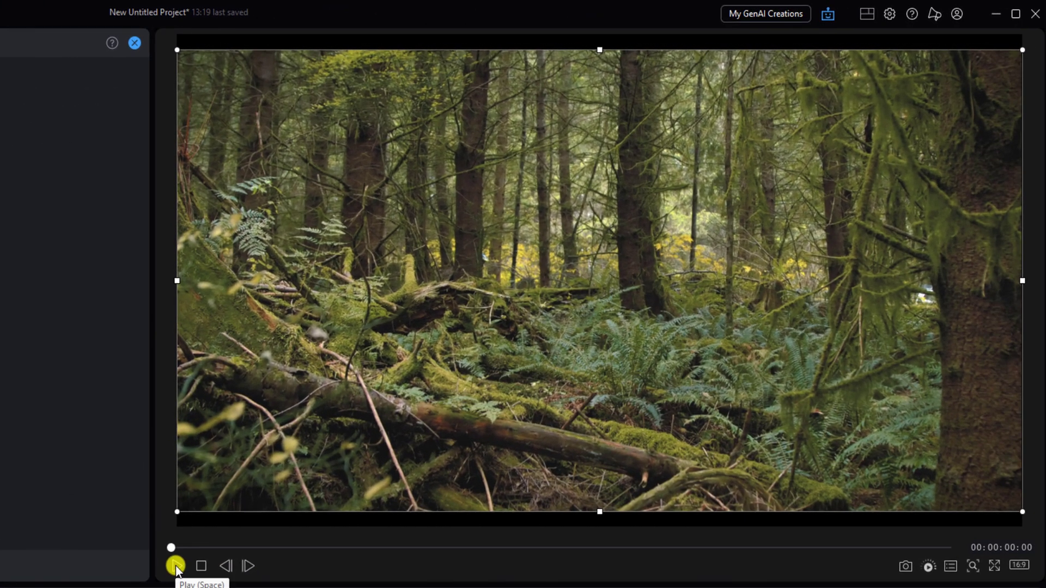
Play back the sped-up Mountain Bike clip in the preview.
{"action": "left_click", "coordinate": [176, 566]}
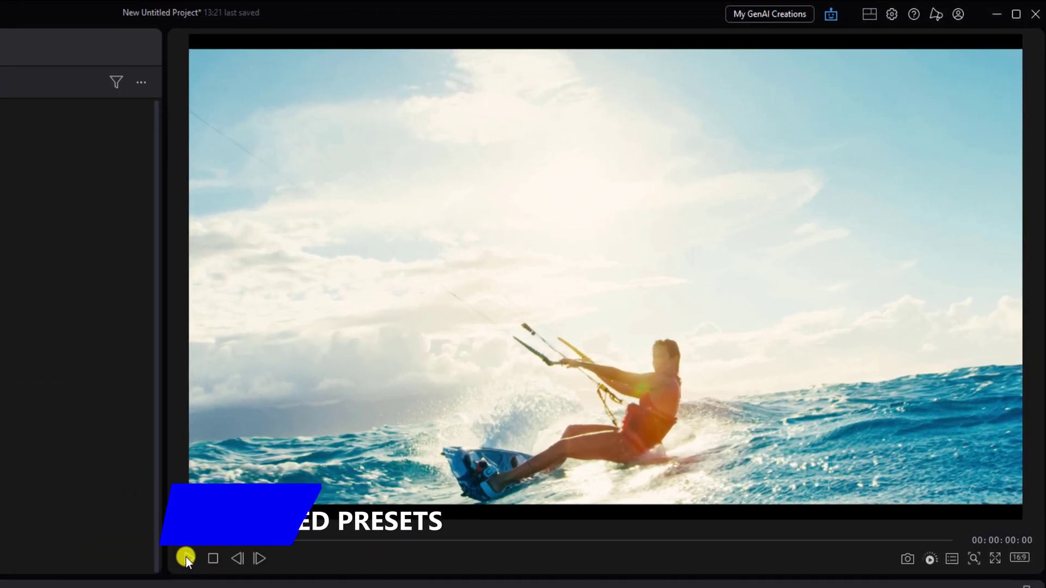
Preview the Surfing clip, stop playback at the start, and select the clip on the timeline.
{"action": "left_click", "coordinate": [540, 330]}
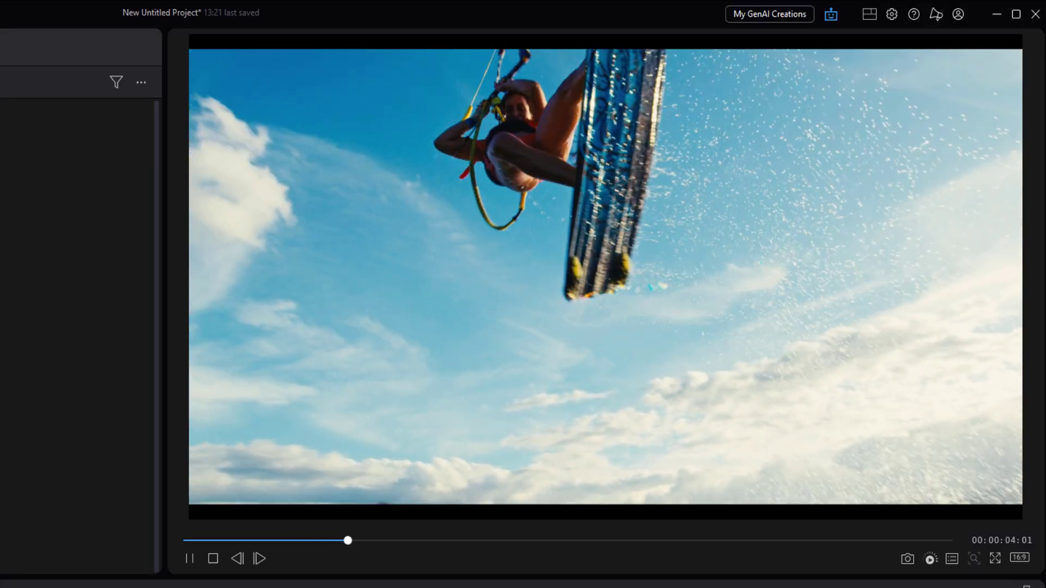
{"action": "left_click", "coordinate": [213, 558]}
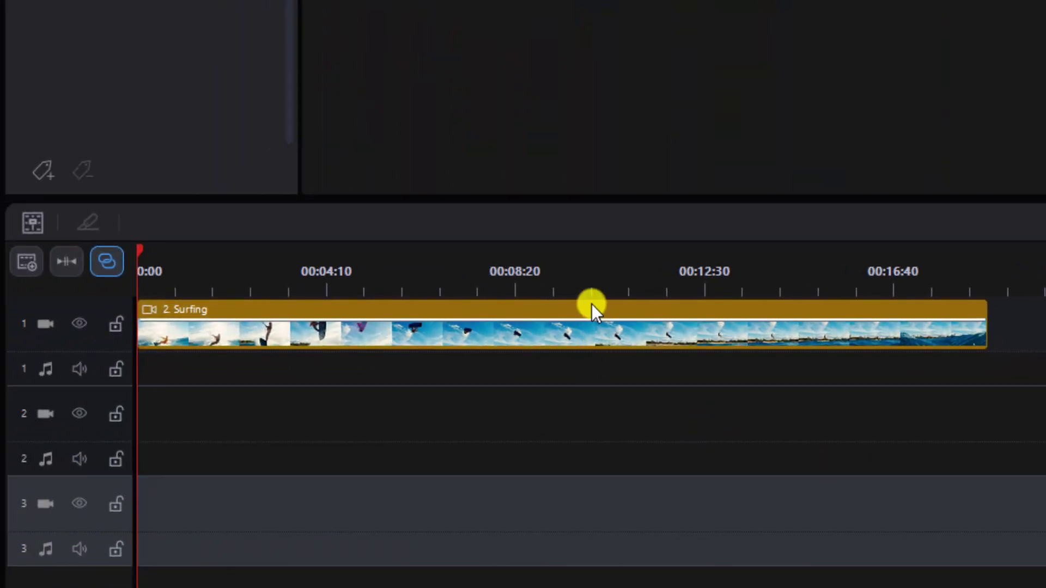
{"action": "left_click", "coordinate": [592, 304]}
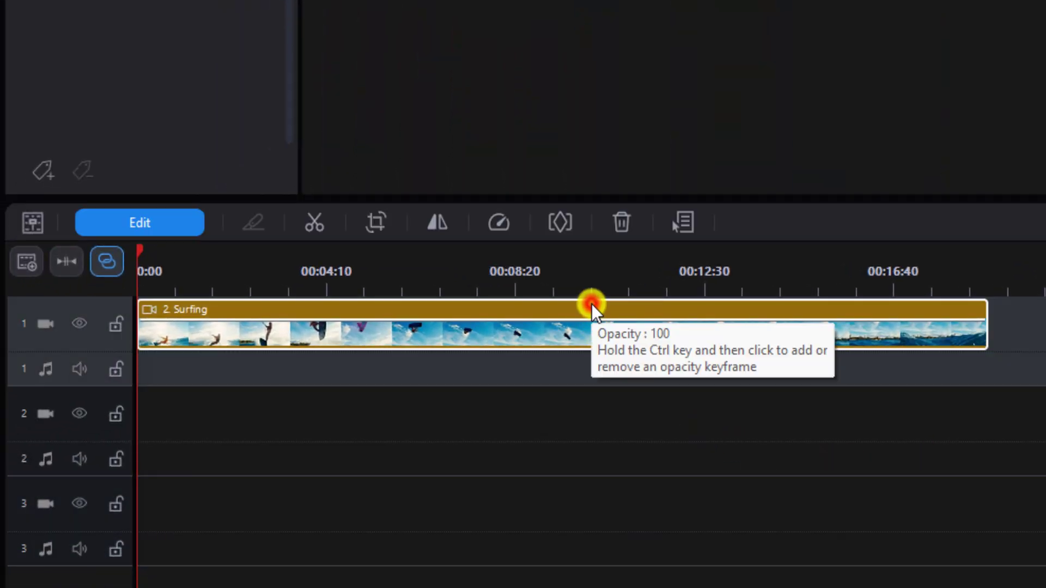
Apply the Hero speed preset to the Surfing clip, cutting it to 00:00:10:20.
{"action": "left_click", "coordinate": [498, 221]}
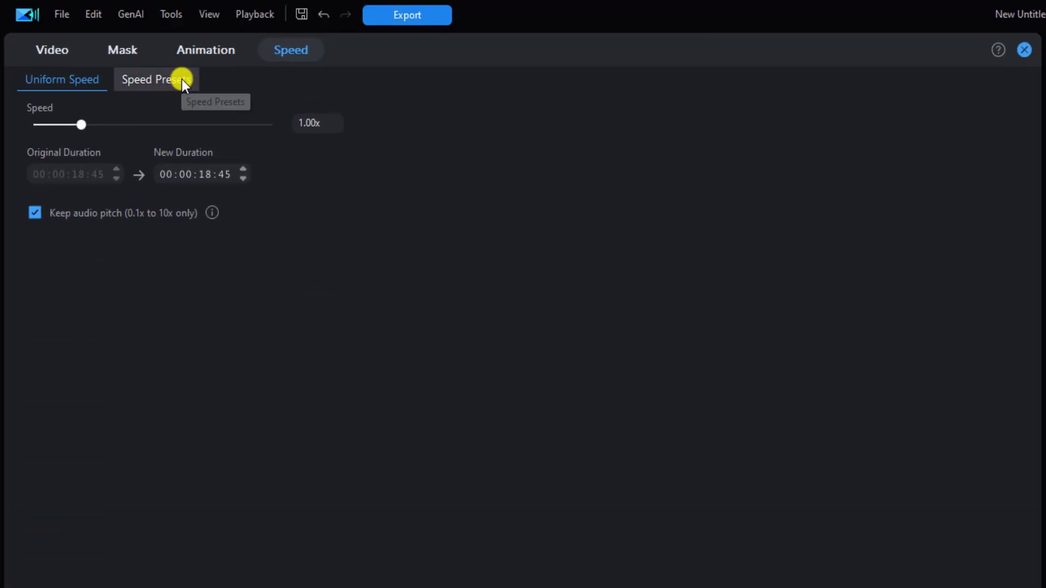
{"action": "left_click", "coordinate": [187, 79]}
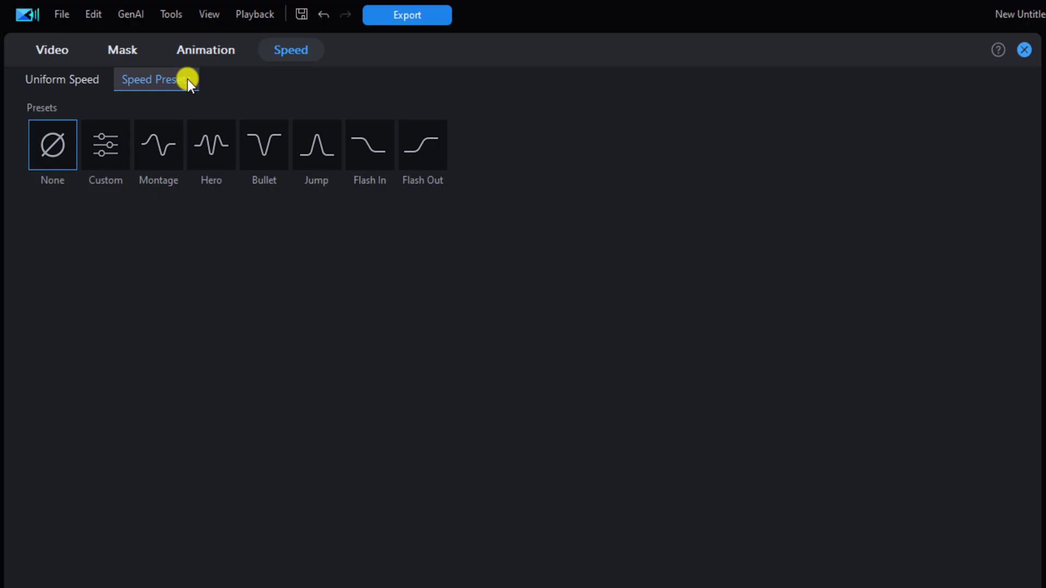
{"action": "left_click", "coordinate": [217, 153]}
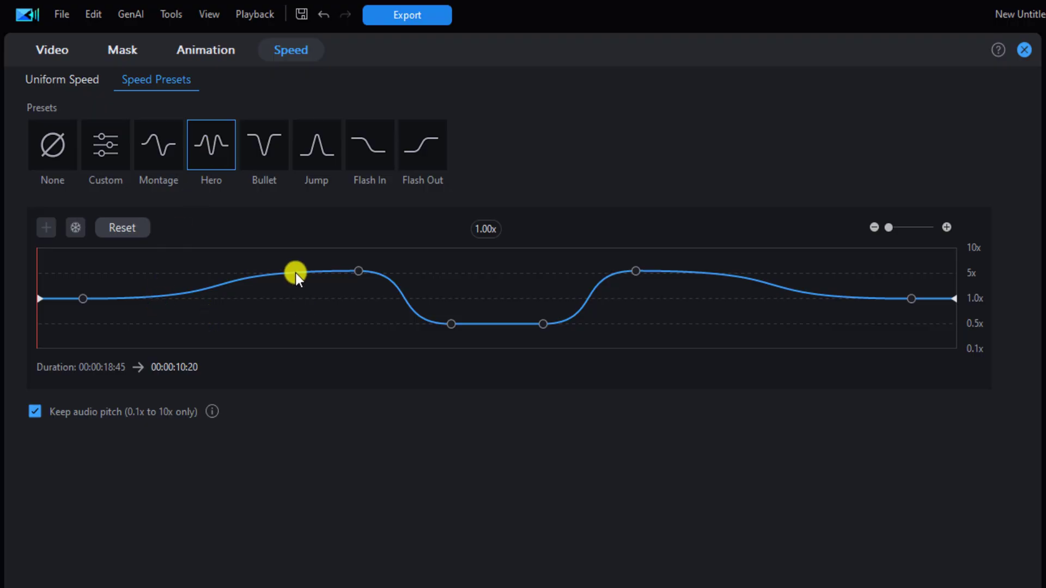
Shift the first speed peak earlier and the second later, and park the playhead in the 0.50x dip.
{"action": "left_click", "coordinate": [357, 269]}
{"action": "left_click_drag", "start_coordinate": [357, 269], "coordinate": [241, 273]}
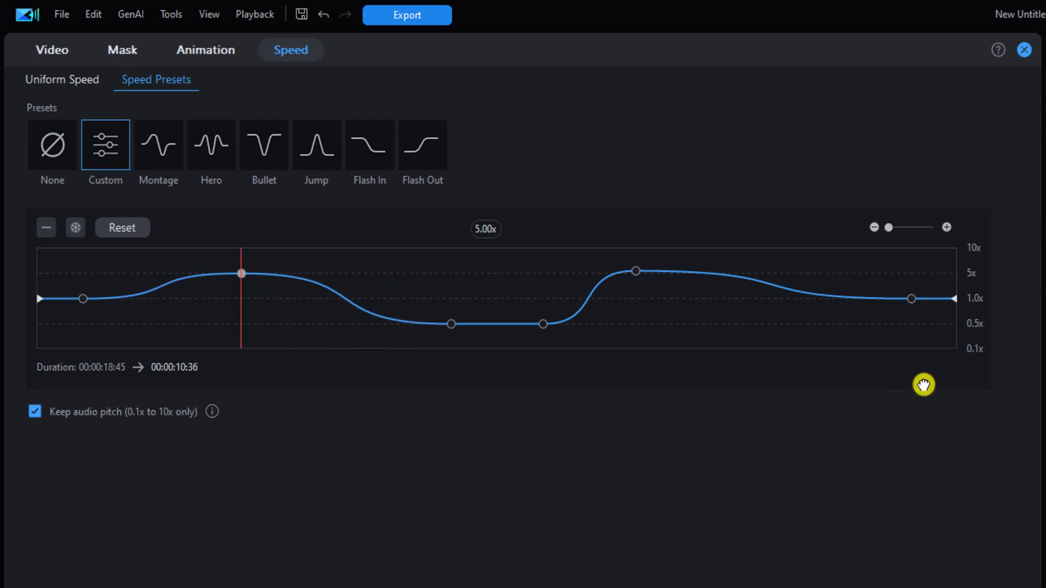
{"action": "left_click", "coordinate": [637, 271]}
{"action": "left_click_drag", "start_coordinate": [636, 271], "coordinate": [752, 271]}
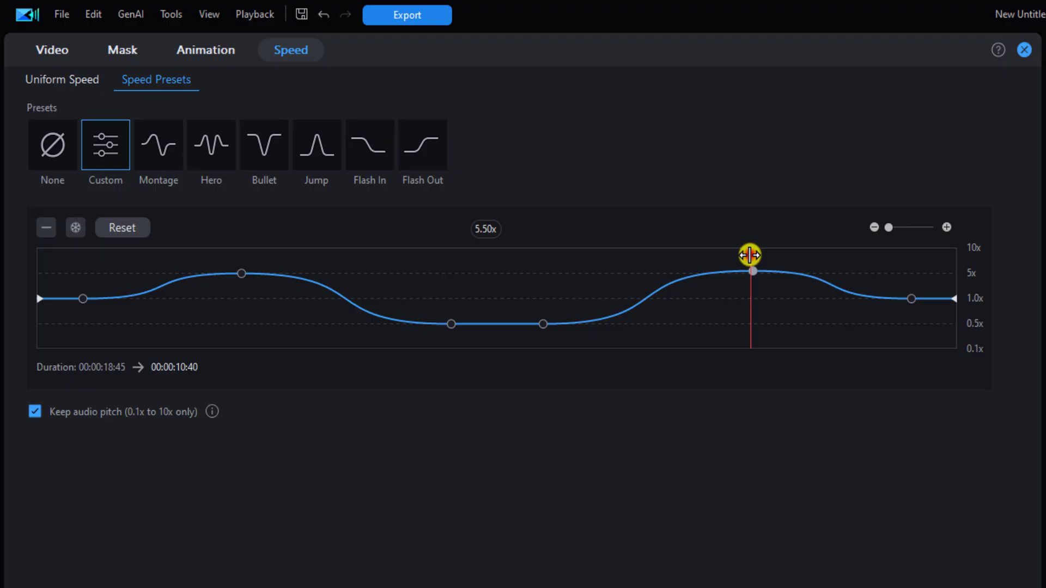
{"action": "left_click_drag", "start_coordinate": [748, 254], "coordinate": [494, 263]}
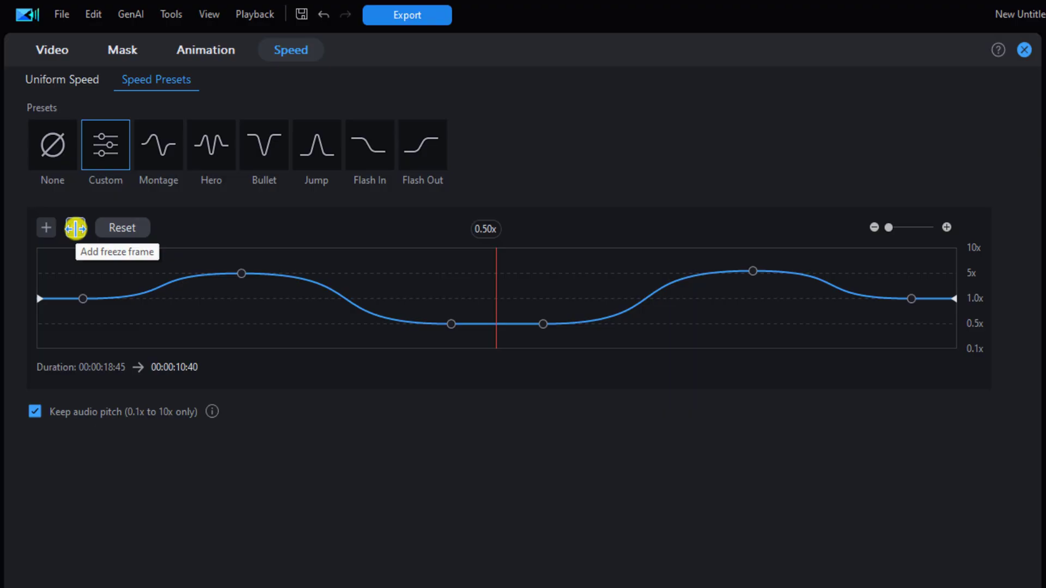
Insert a freeze frame with a 3-second duration at the playhead and apply it.
{"action": "left_click", "coordinate": [76, 227]}
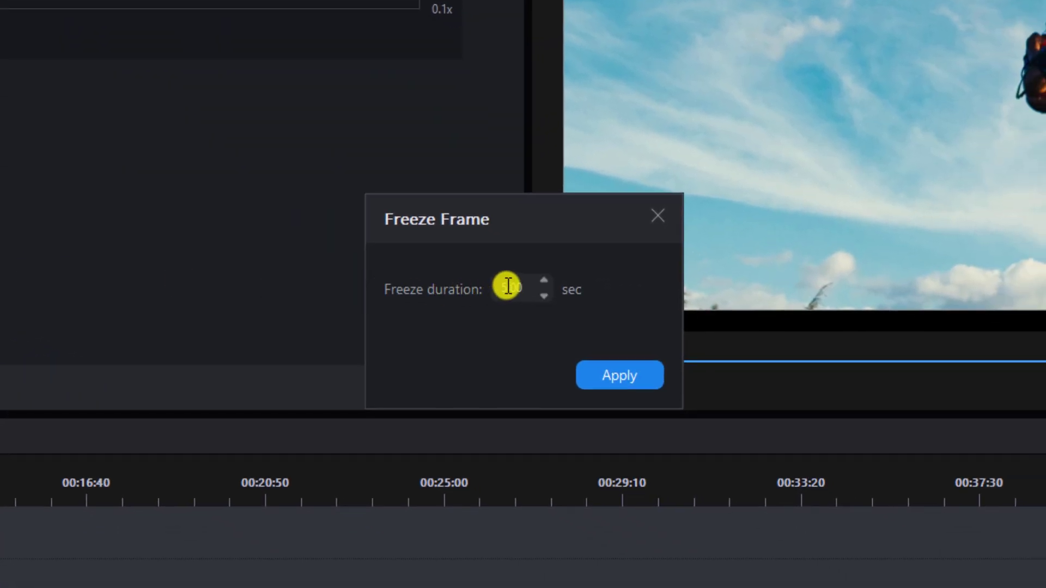
{"action": "double_click", "coordinate": [507, 289]}
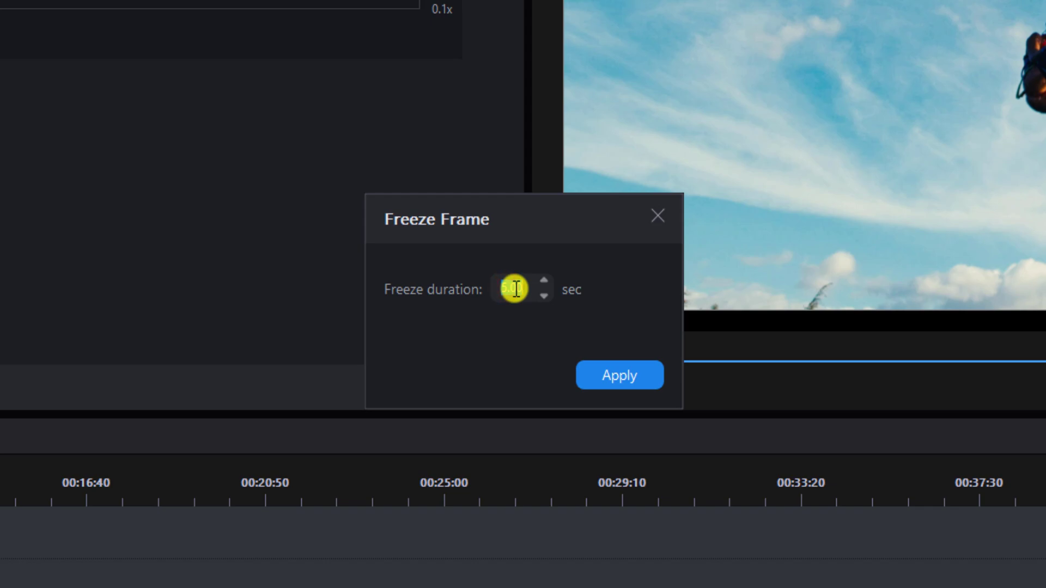
{"action": "type", "text": "3"}
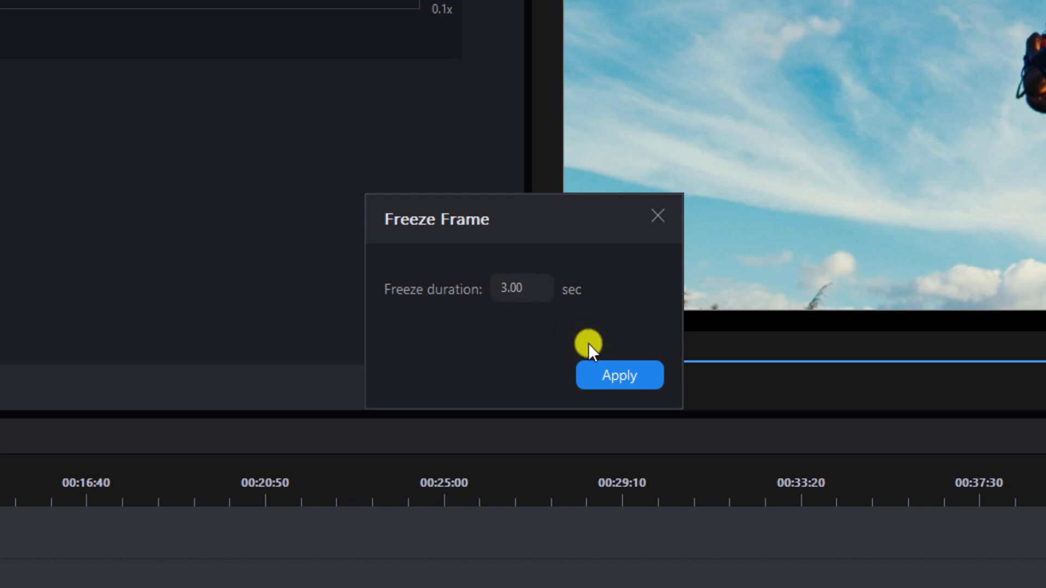
{"action": "left_click", "coordinate": [608, 375]}
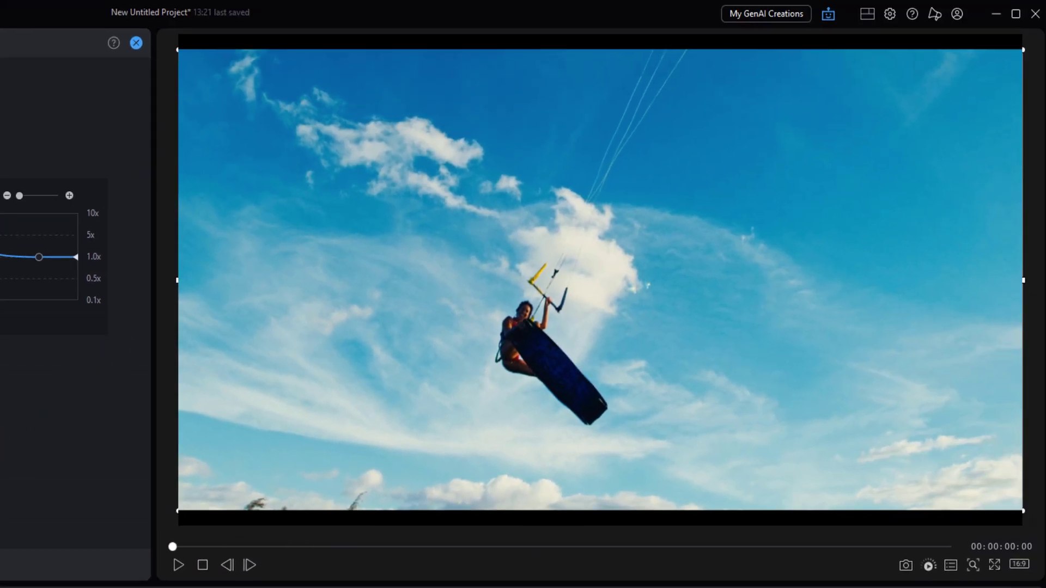
Rewind and play back the retimed Surfing clip.
{"action": "left_click", "coordinate": [178, 565]}
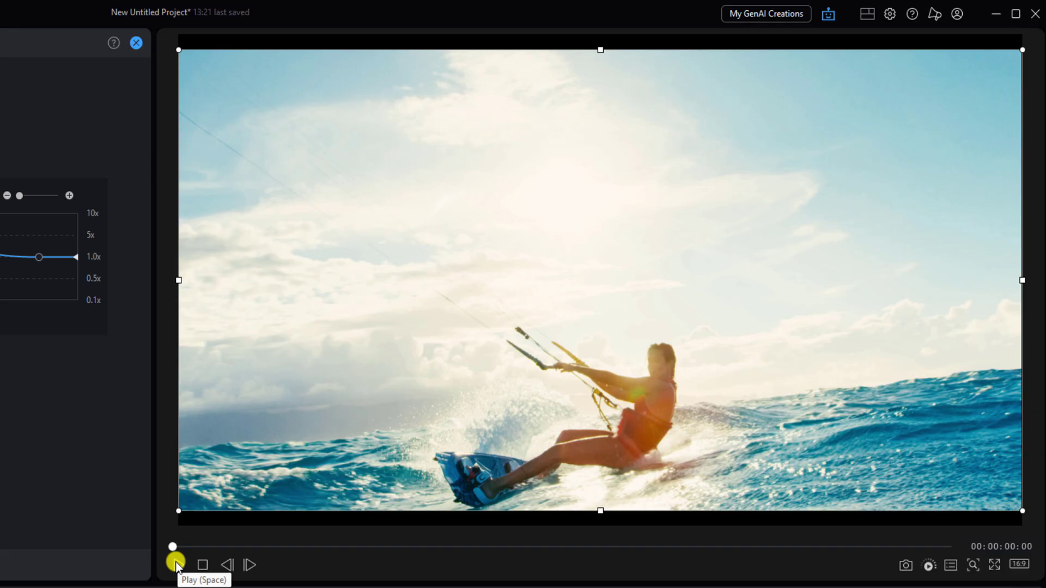
{"action": "left_click", "coordinate": [176, 565]}
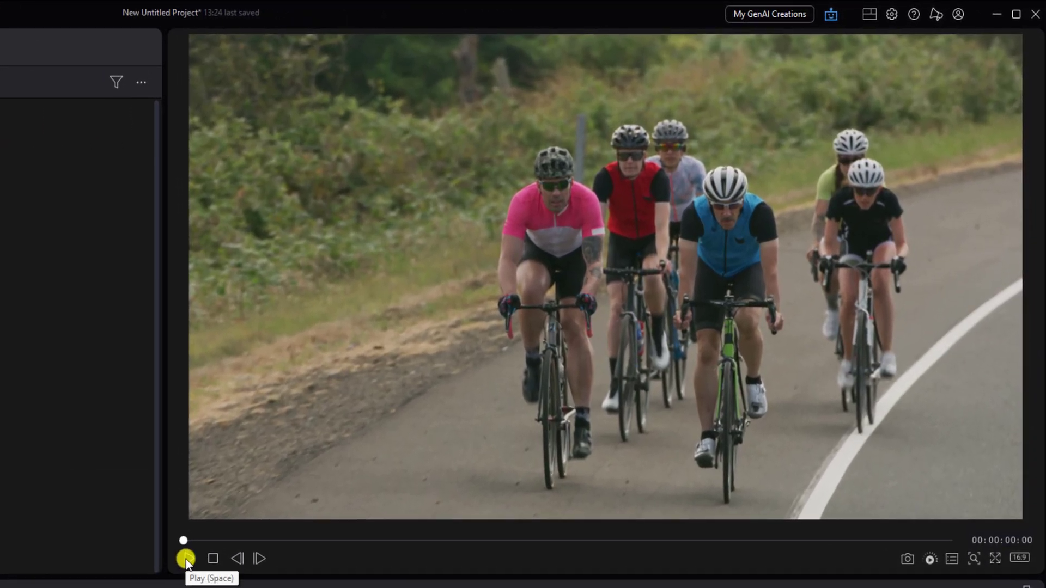
Preview the Bike Race clip, select it, and open its Video > Tools editing panel.
{"action": "left_click", "coordinate": [300, 486]}
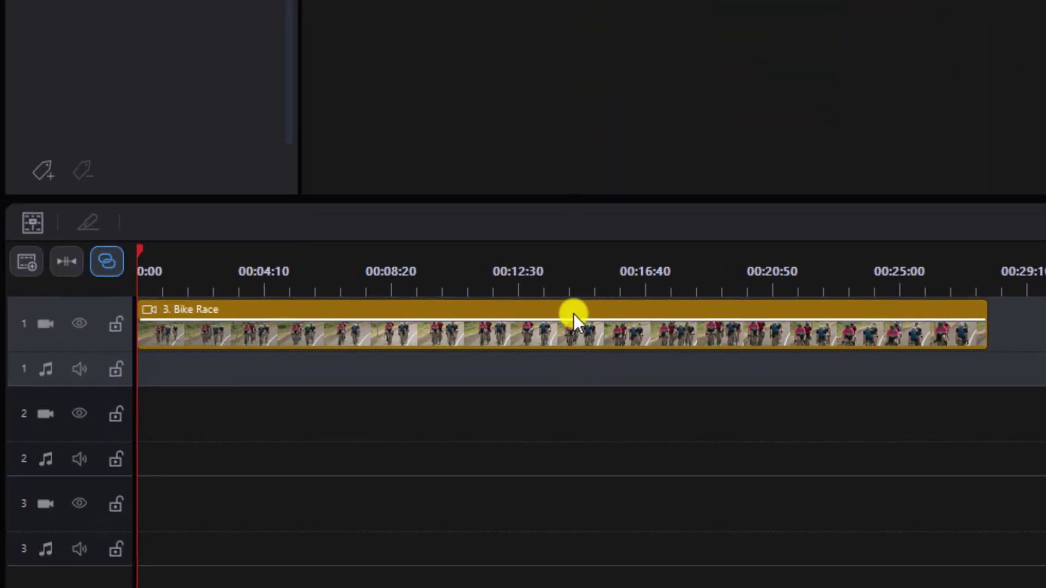
{"action": "left_click", "coordinate": [573, 314]}
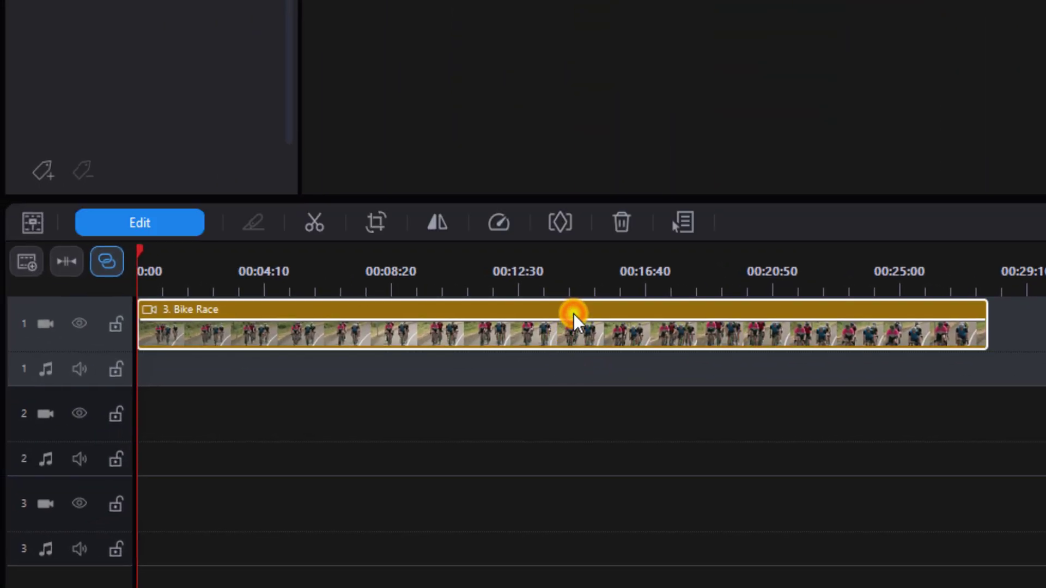
{"action": "left_click", "coordinate": [178, 224]}
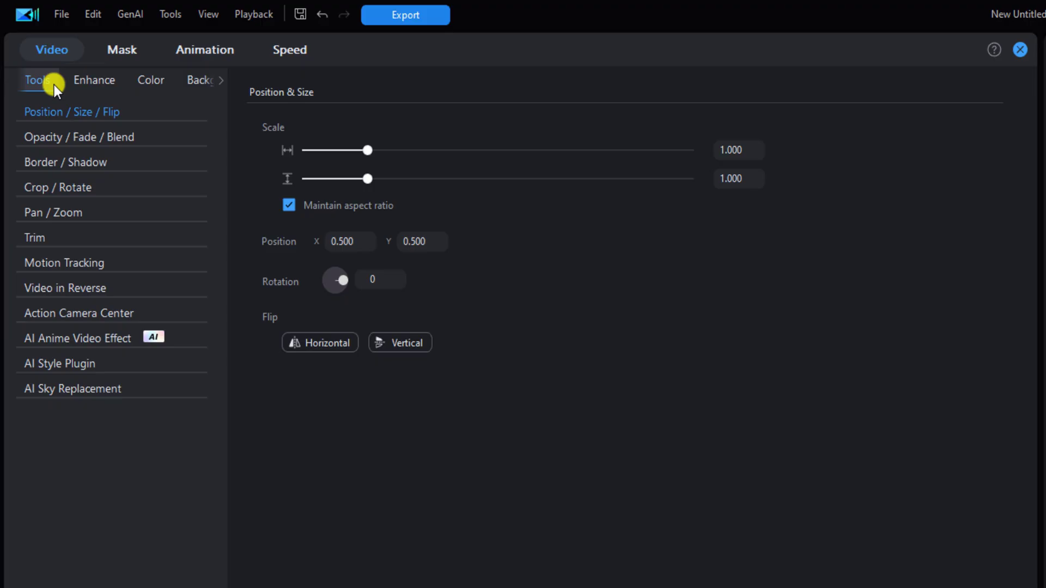
Open Action Camera Center for the Bike Race clip and create a time shift on the Effect tab.
{"action": "left_click", "coordinate": [134, 315]}
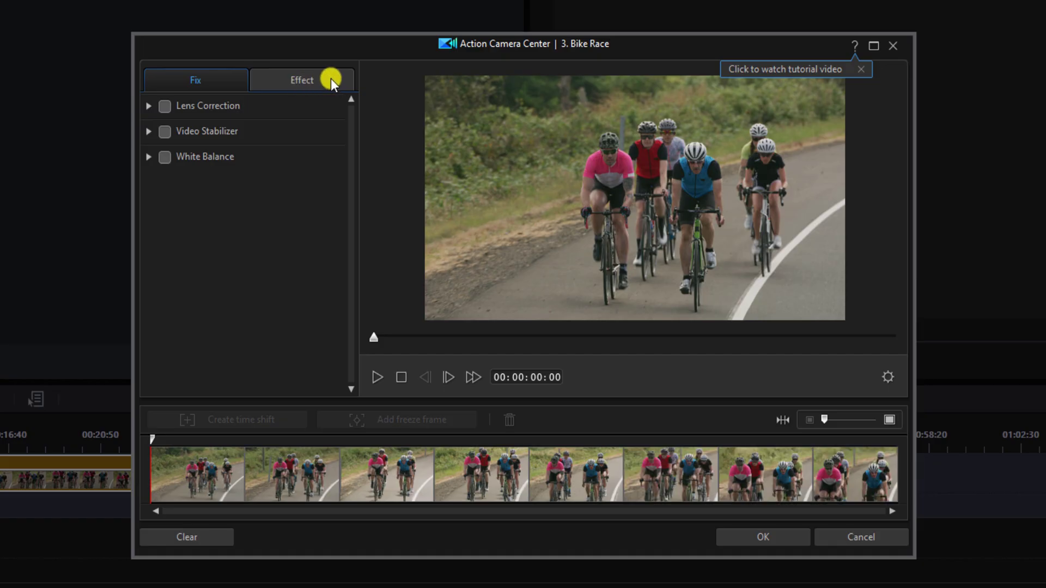
{"action": "left_click", "coordinate": [331, 78]}
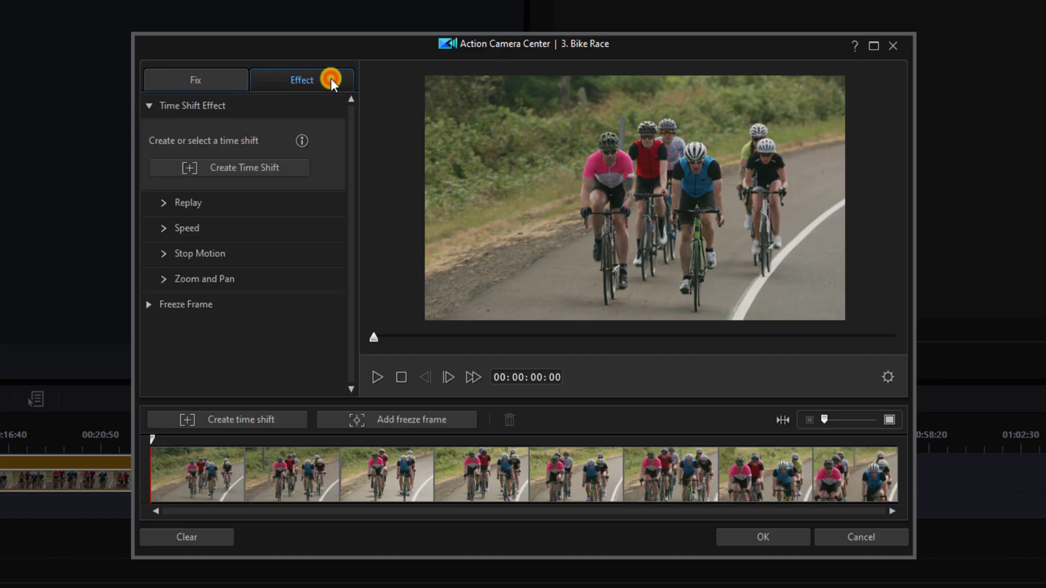
{"action": "left_click", "coordinate": [276, 167]}
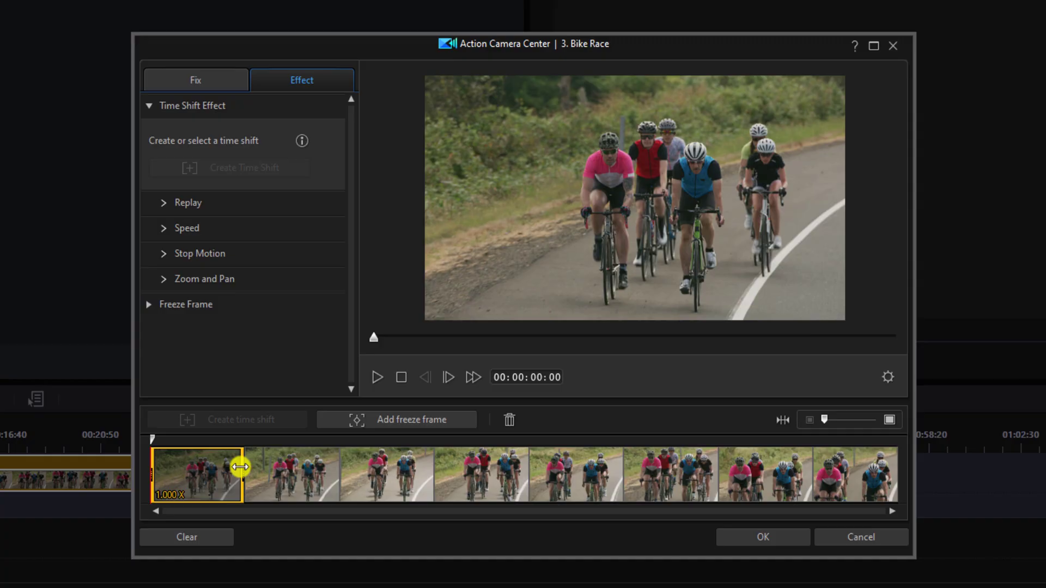
Drag the time shift section's end and start edges to set its range.
{"action": "left_click", "coordinate": [241, 467]}
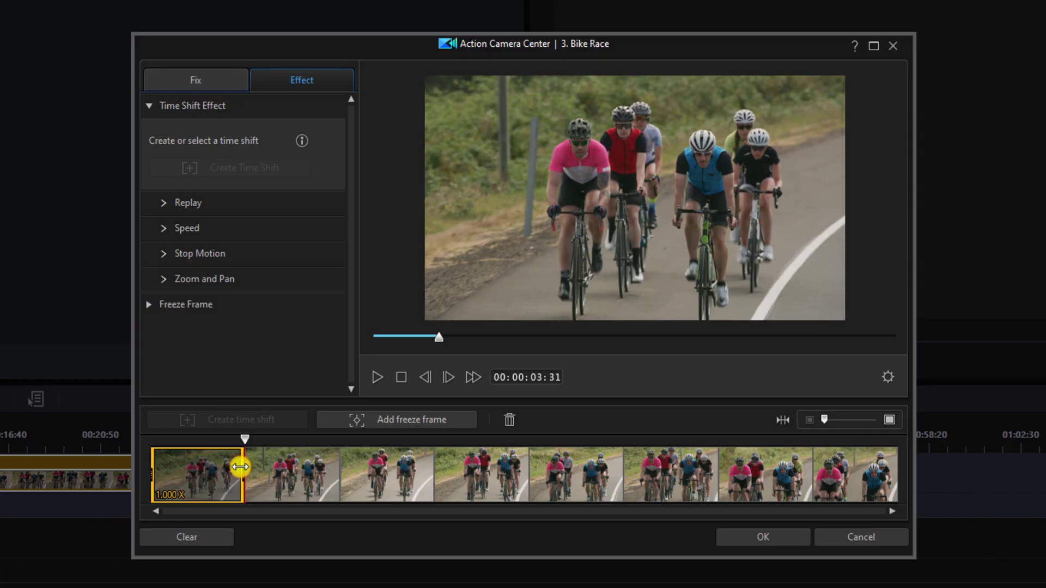
{"action": "left_click_drag", "start_coordinate": [240, 467], "coordinate": [321, 482]}
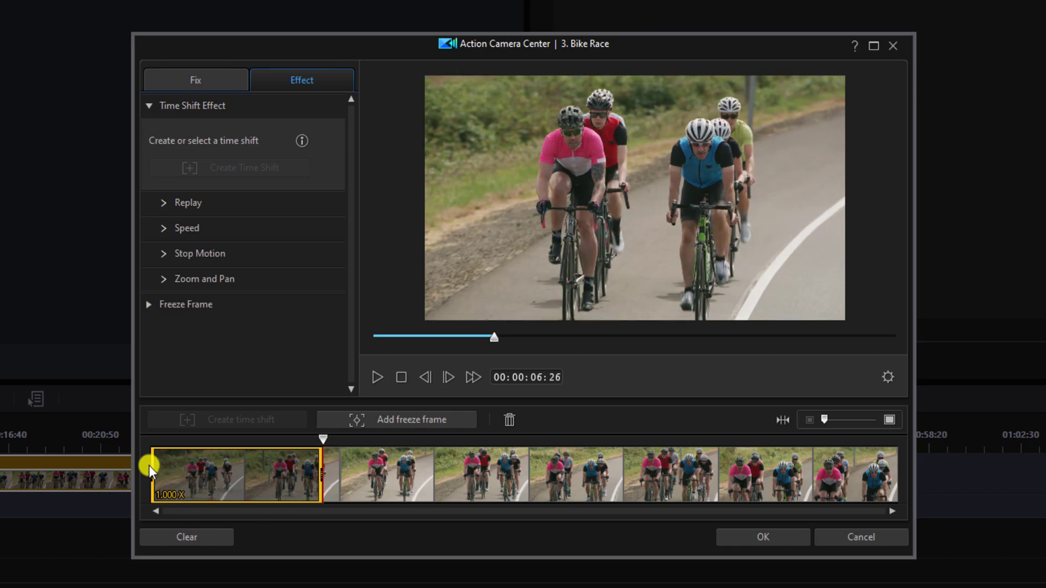
{"action": "left_click_drag", "start_coordinate": [154, 465], "coordinate": [233, 481]}
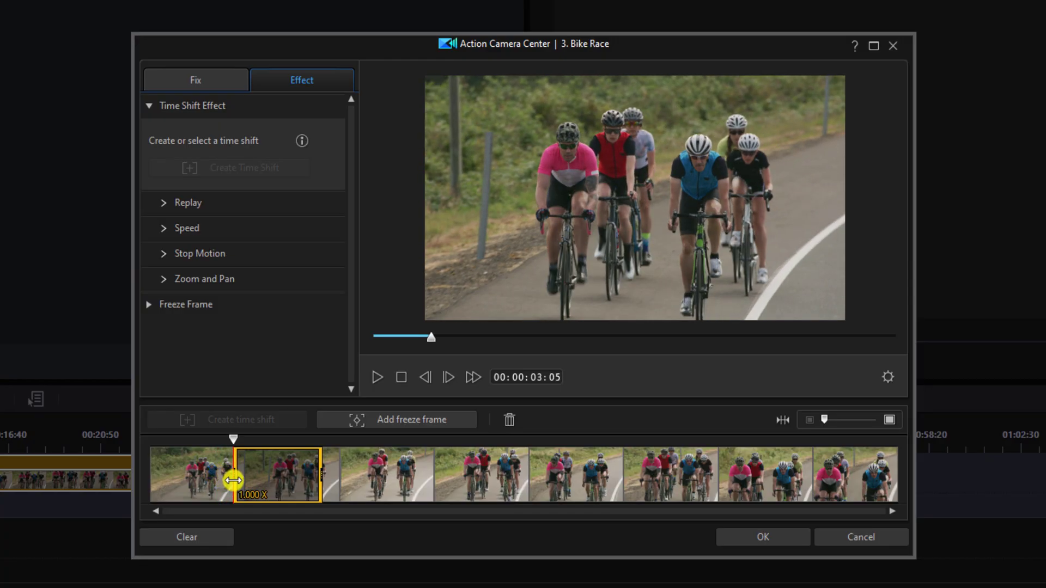
Give the time shift section a 0.400 speed effect with ease in and ease out, then confirm.
{"action": "left_click", "coordinate": [160, 231]}
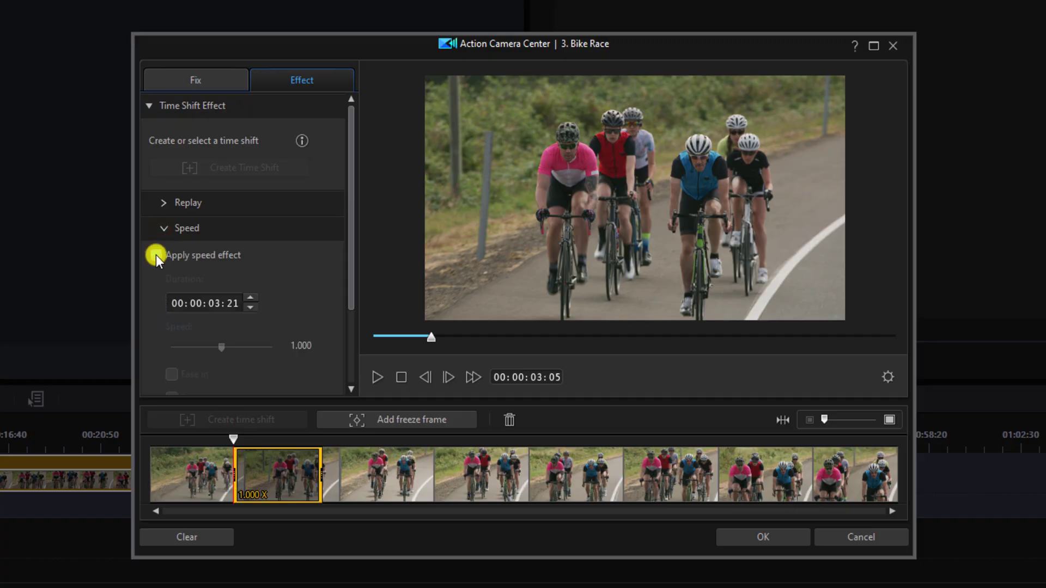
{"action": "left_click", "coordinate": [156, 255]}
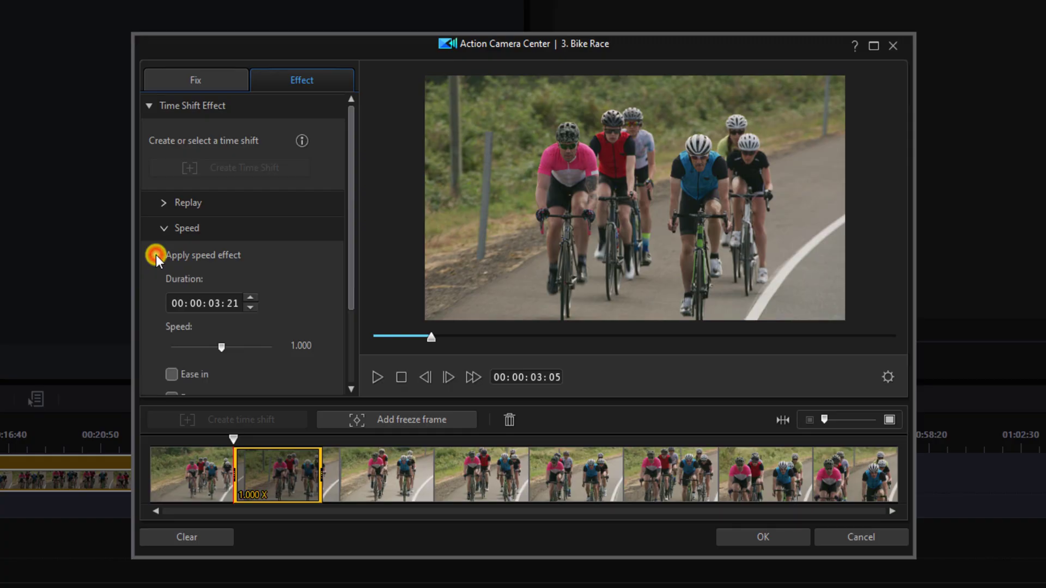
{"action": "left_click", "coordinate": [220, 345]}
{"action": "left_click_drag", "start_coordinate": [220, 345], "coordinate": [189, 347]}
{"action": "left_click_drag", "start_coordinate": [345, 241], "coordinate": [352, 312]}
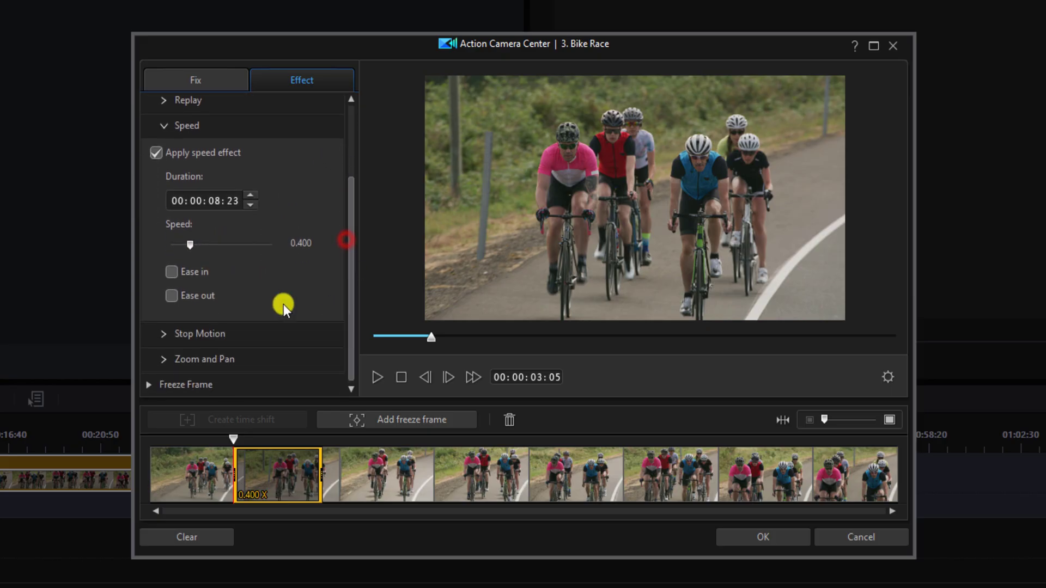
{"action": "left_click", "coordinate": [171, 272]}
{"action": "left_click", "coordinate": [172, 296]}
{"action": "left_click", "coordinate": [751, 535]}
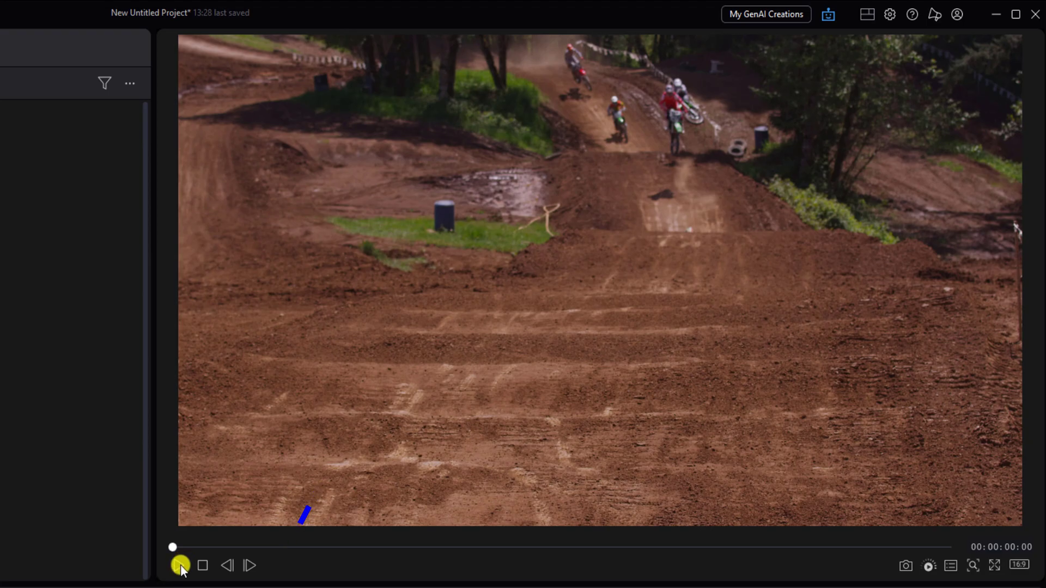
Play the 4. Dirt Bikes clip in the preview, stop it, and select it on the timeline.
{"action": "left_click", "coordinate": [181, 566]}
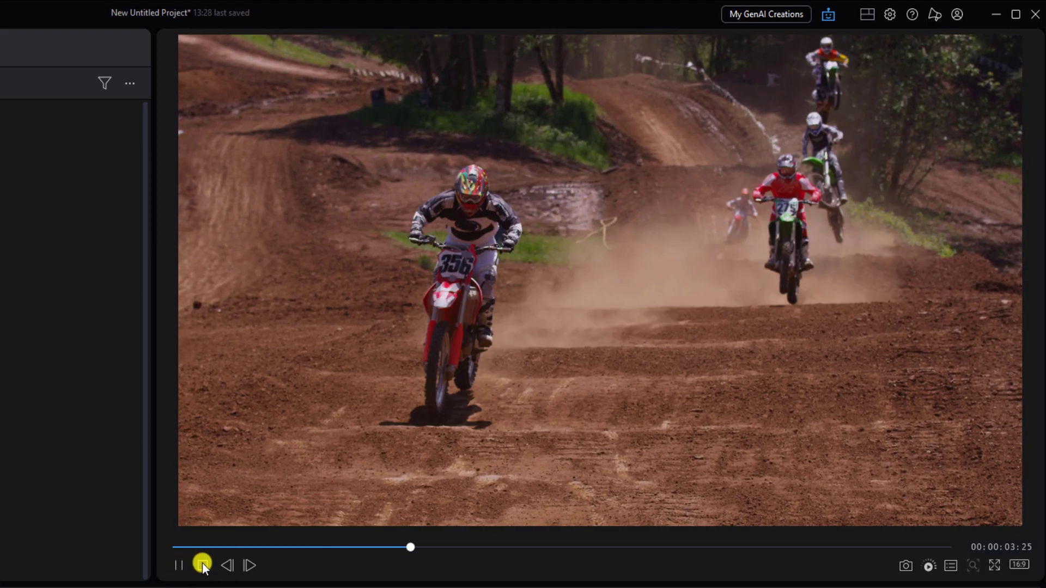
{"action": "left_click", "coordinate": [201, 563]}
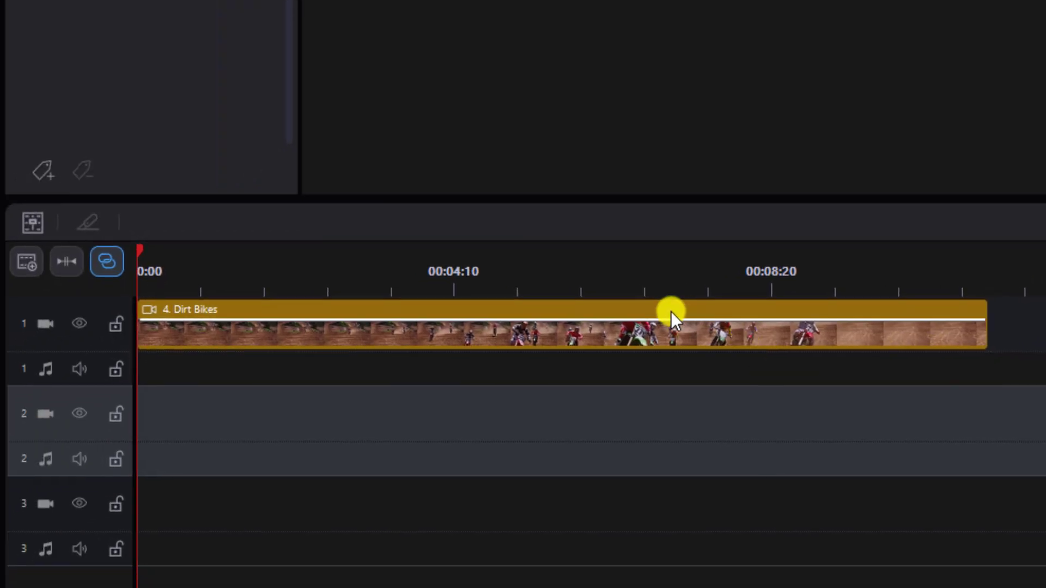
{"action": "left_click", "coordinate": [672, 311]}
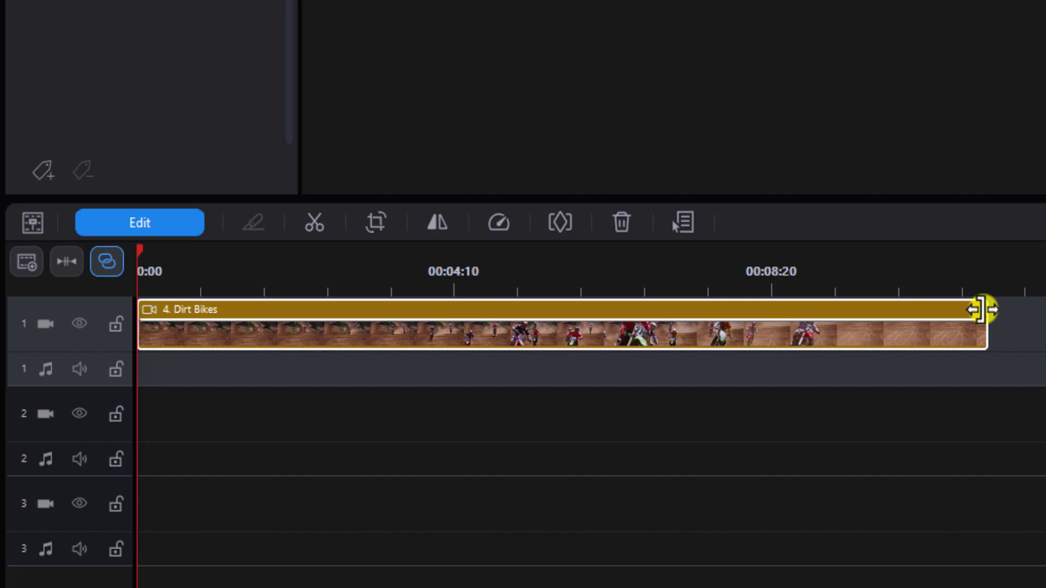
Shorten the Dirt Bikes clip to end at 00:05:34, preview the sped-up result, and reselect it.
{"action": "left_click_drag", "start_coordinate": [980, 308], "coordinate": [521, 304]}
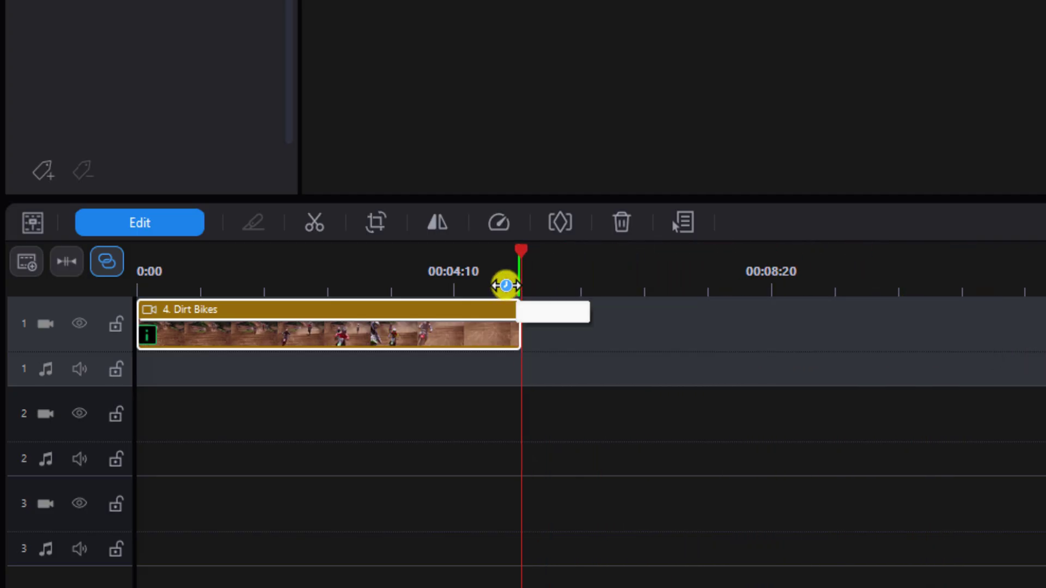
{"action": "left_click", "coordinate": [158, 275]}
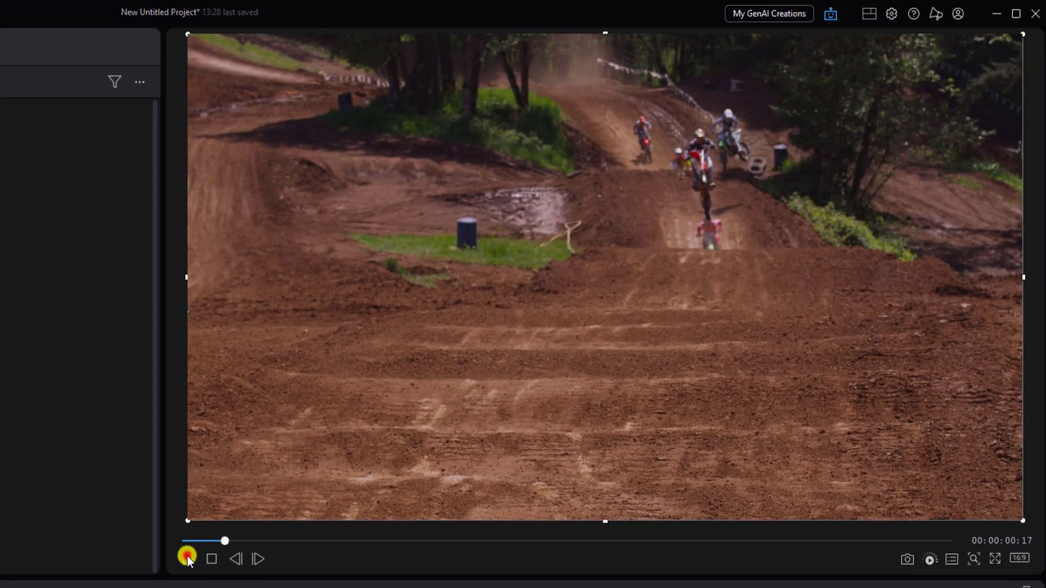
{"action": "left_click", "coordinate": [188, 555]}
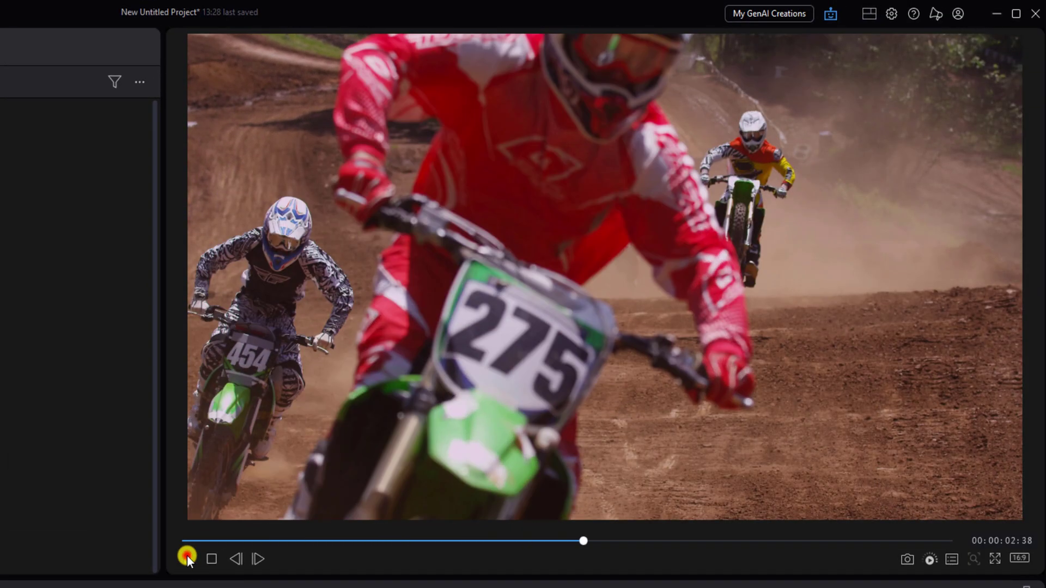
{"action": "left_click", "coordinate": [187, 555]}
{"action": "left_click", "coordinate": [501, 306]}
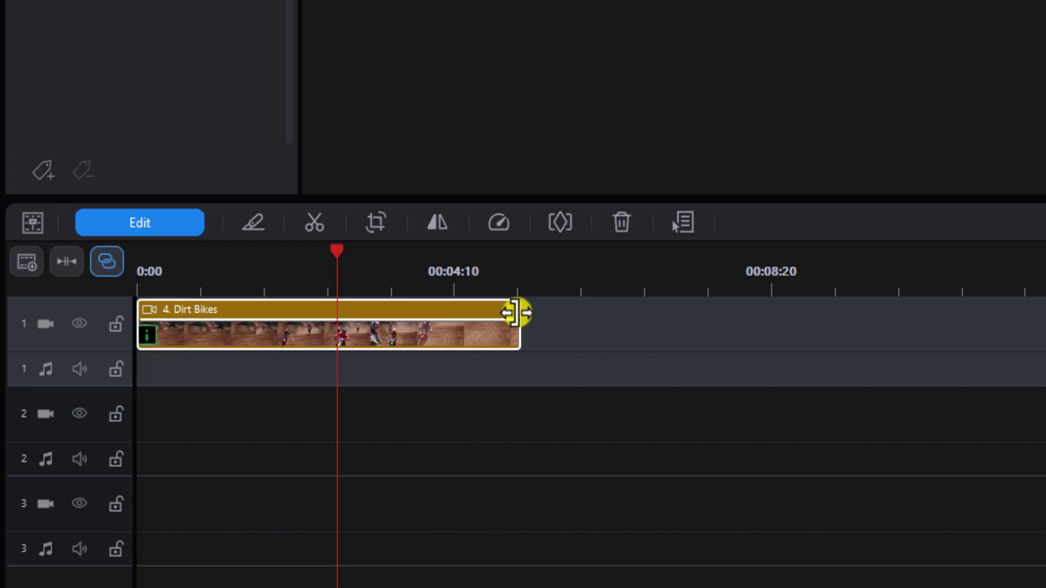
Stretch the Dirt Bikes clip out to 00:25:08 and play the slow-motion footage from 0:00.
{"action": "left_click_drag", "start_coordinate": [518, 312], "coordinate": [1045, 364]}
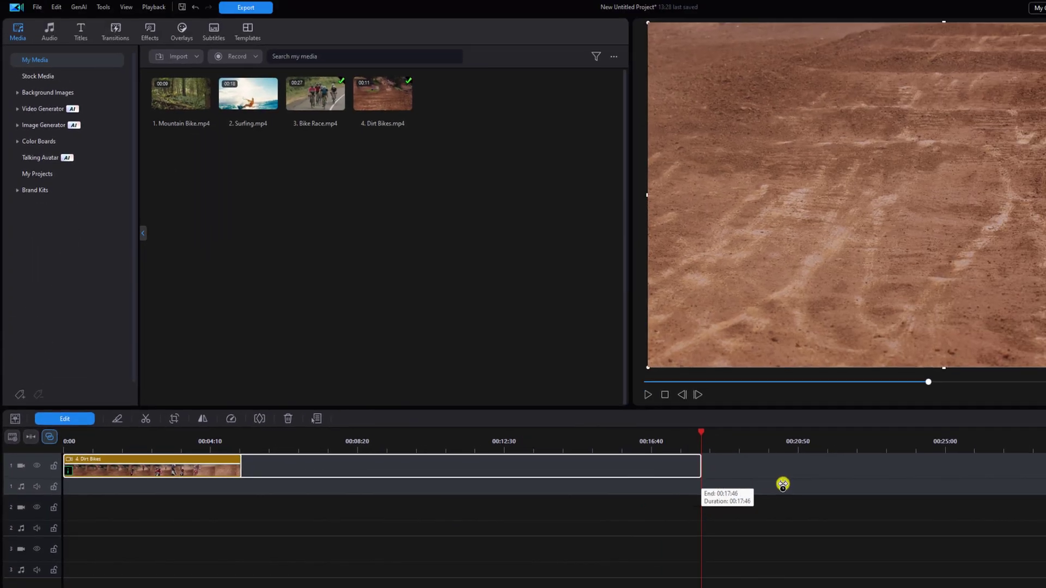
{"action": "left_click_drag", "start_coordinate": [783, 485], "coordinate": [944, 477]}
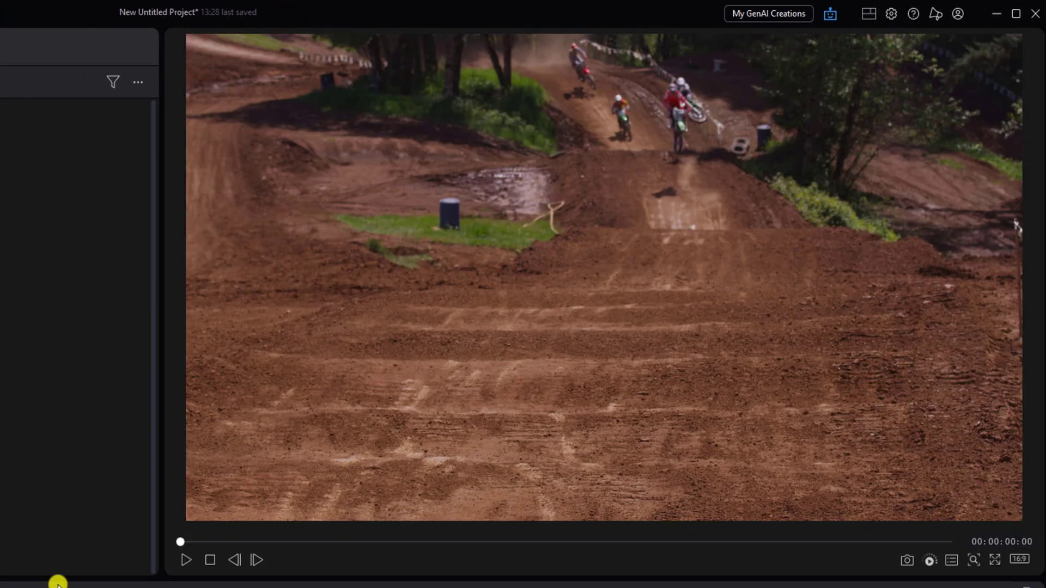
{"action": "left_click", "coordinate": [188, 559]}
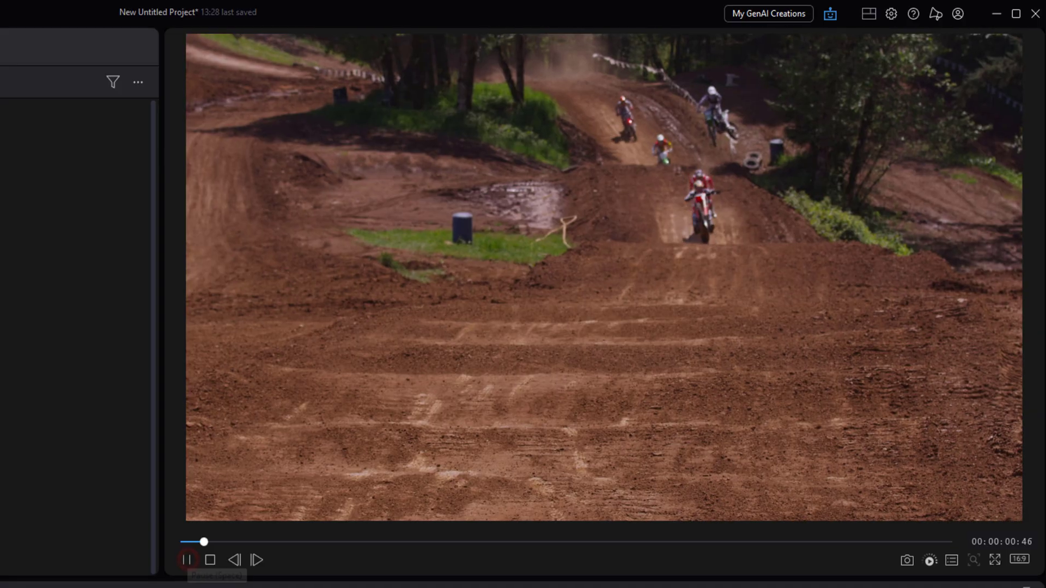